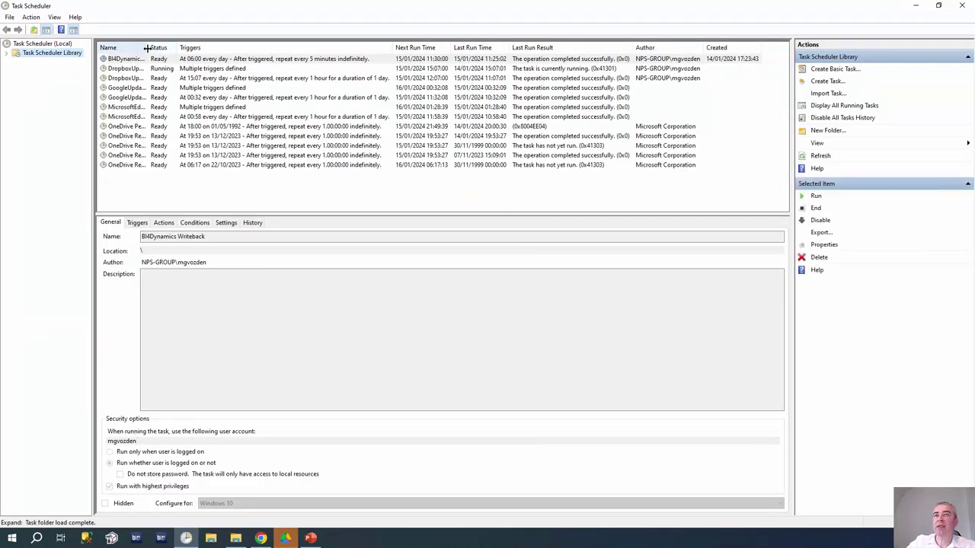
# - Reload the Task Scheduler Library list, showing the existing 5-minute BI4Dynamics Writeback task
pyautogui.click(39, 45)
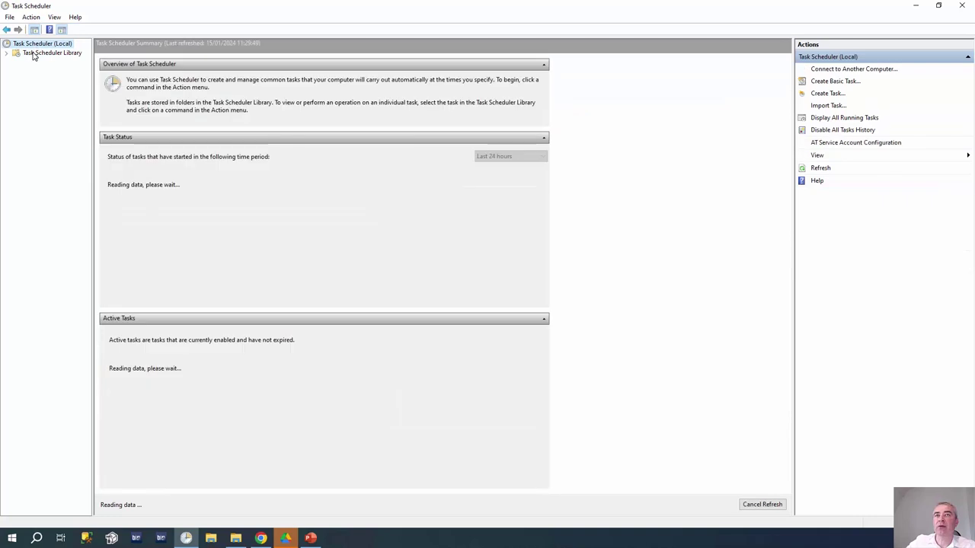
pyautogui.click(34, 54)
# - Create a new task named 'BI4Dynamics Writeback Demo'
pyautogui.rightClick(34, 56)
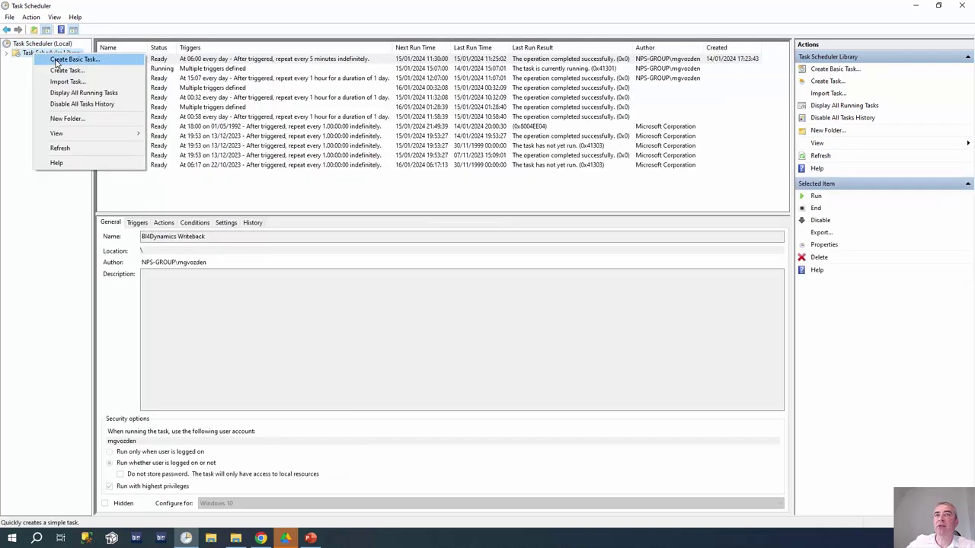
pyautogui.click(58, 70)
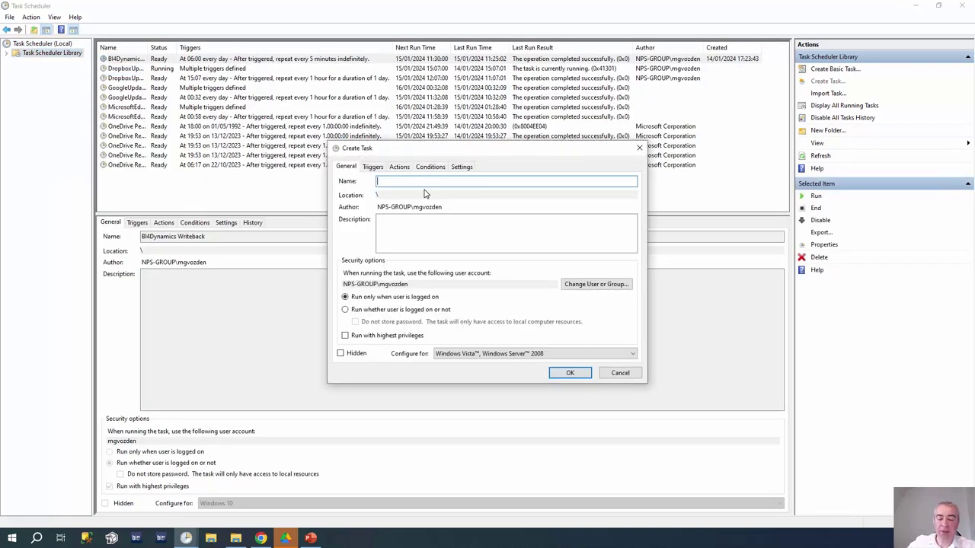
pyautogui.write('BI4')
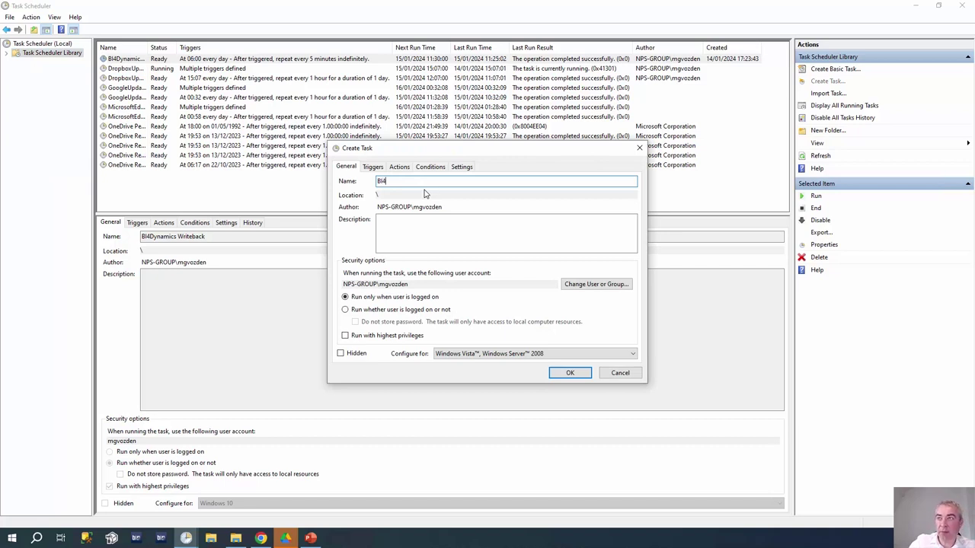
pyautogui.write('Dynamics')
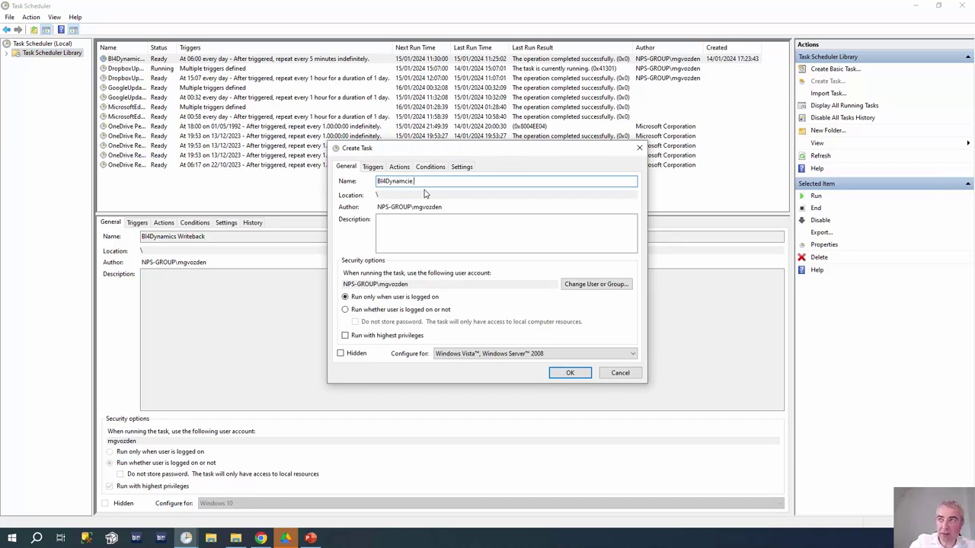
pyautogui.press('BackSpace')
pyautogui.press('BackSpace')
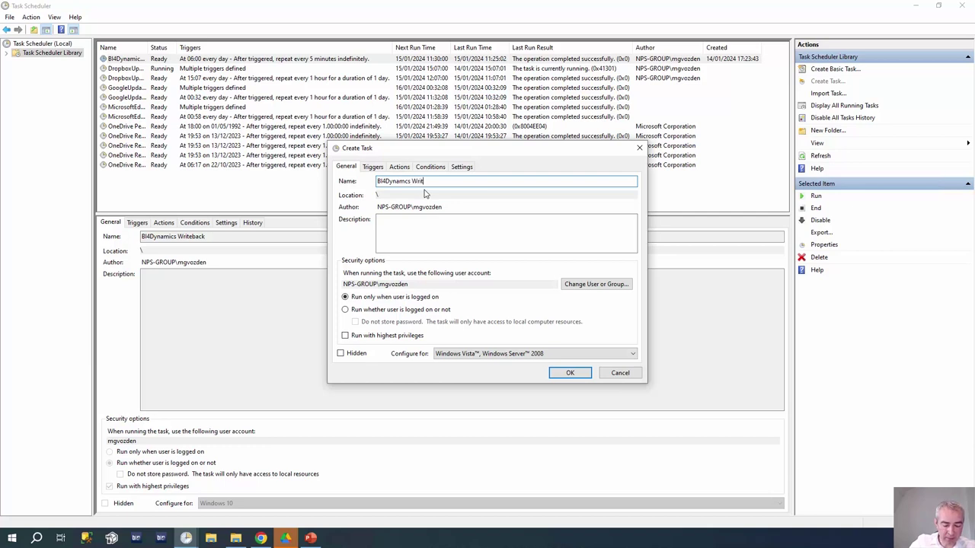
pyautogui.write('Writeback Demo')
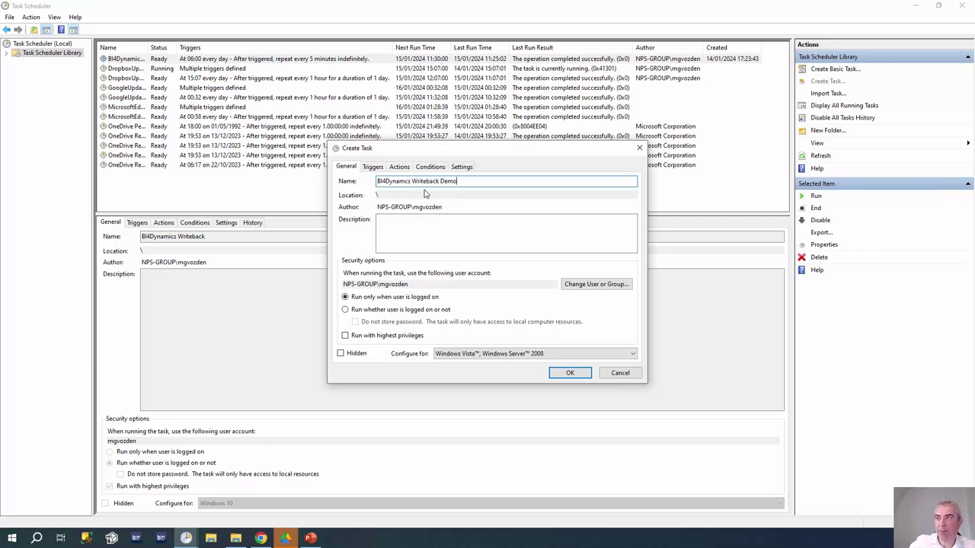
# - Make the task run whether the user is logged on or not, configured for Windows 10
pyautogui.click(399, 310)
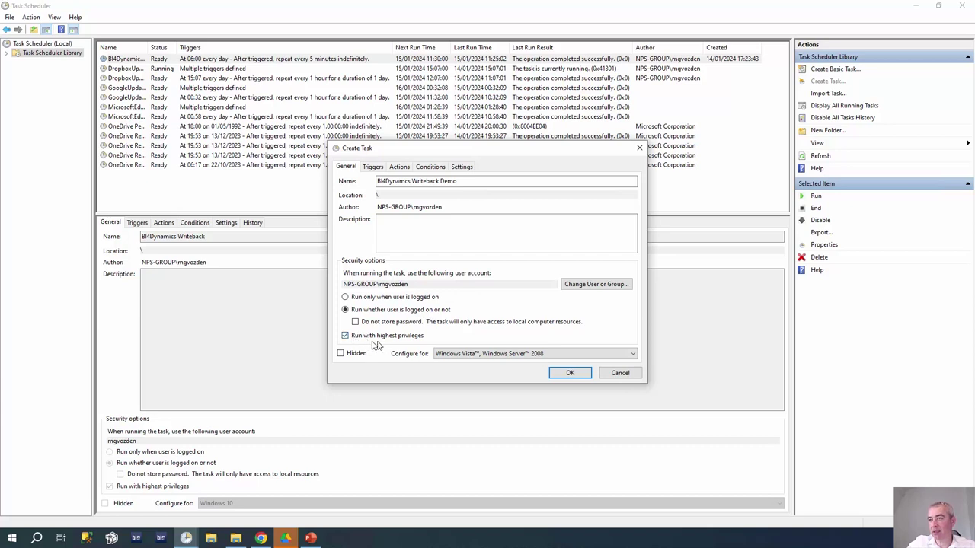
pyautogui.click(434, 354)
pyautogui.click(463, 364)
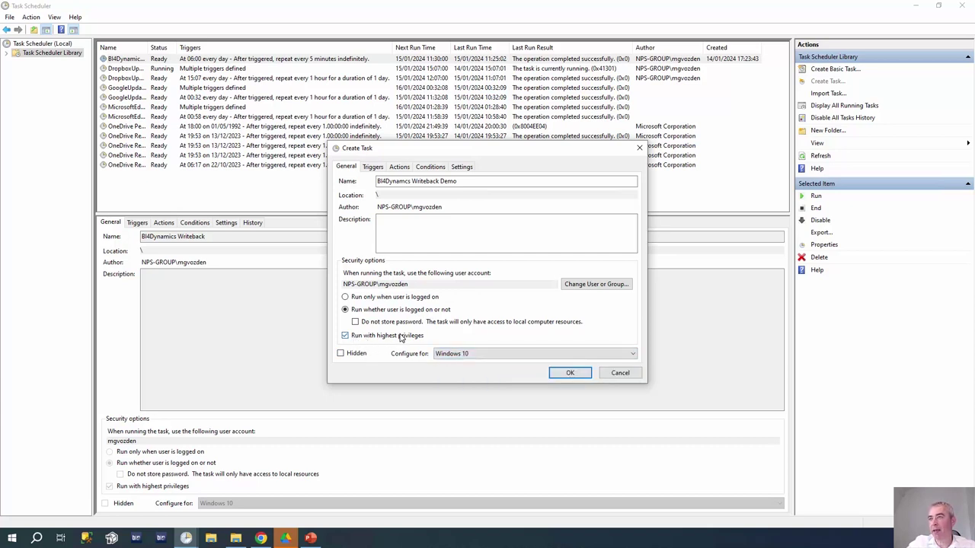
pyautogui.click(373, 167)
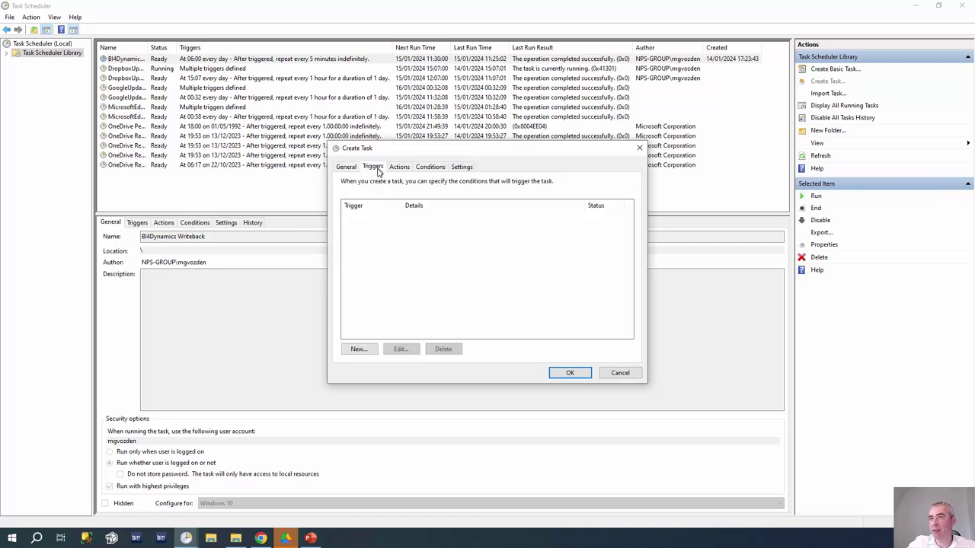
# - Add a Daily trigger that repeats the task every 5 minutes for 1 day
pyautogui.click(357, 348)
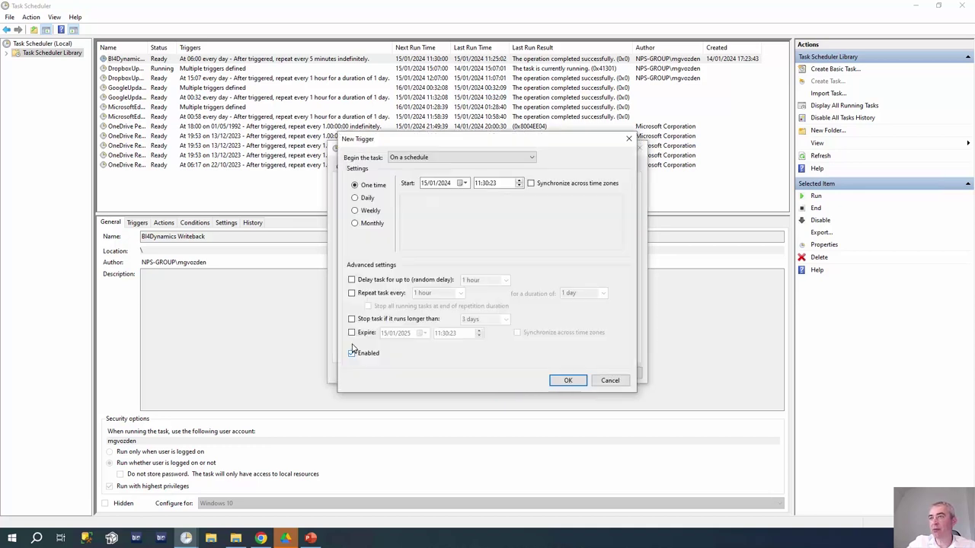
pyautogui.click(368, 199)
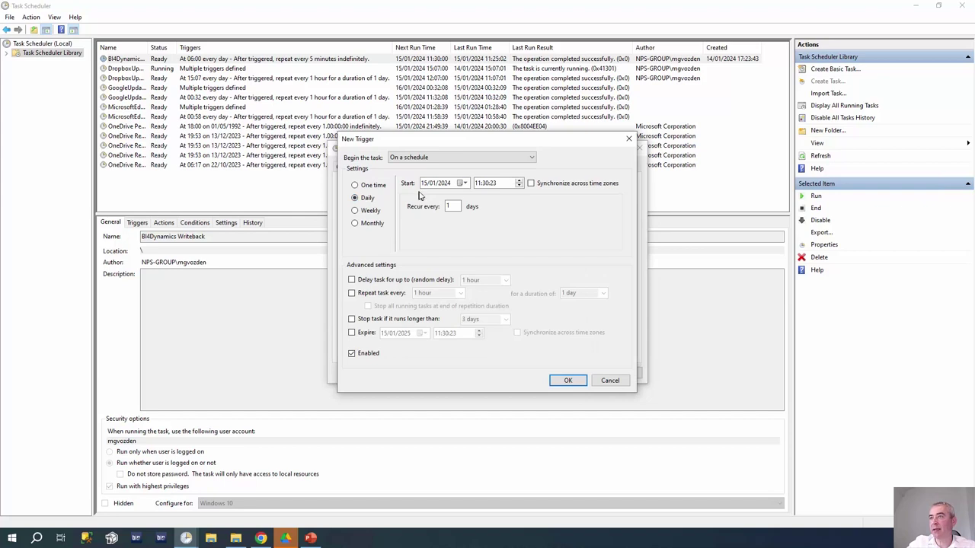
pyautogui.click(352, 293)
pyautogui.click(460, 293)
pyautogui.click(436, 303)
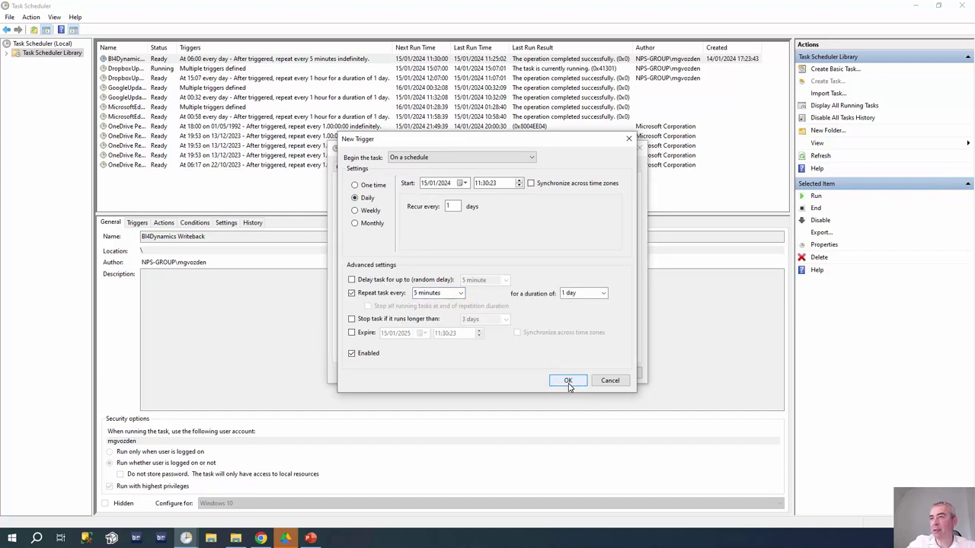
pyautogui.click(568, 380)
pyautogui.click(402, 169)
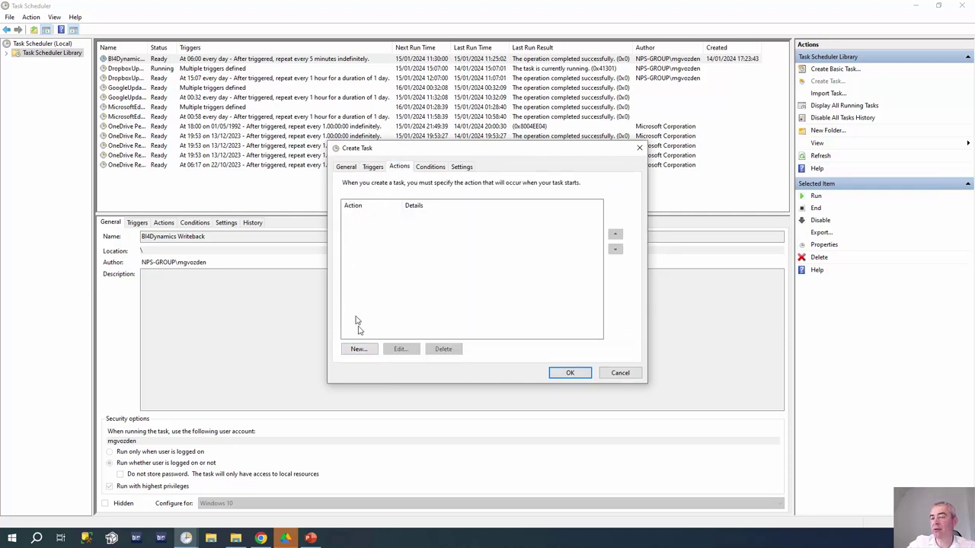
# - Add an action that starts the program BI4DynamicsWritebackServer.exe
pyautogui.click(359, 349)
pyautogui.click(566, 220)
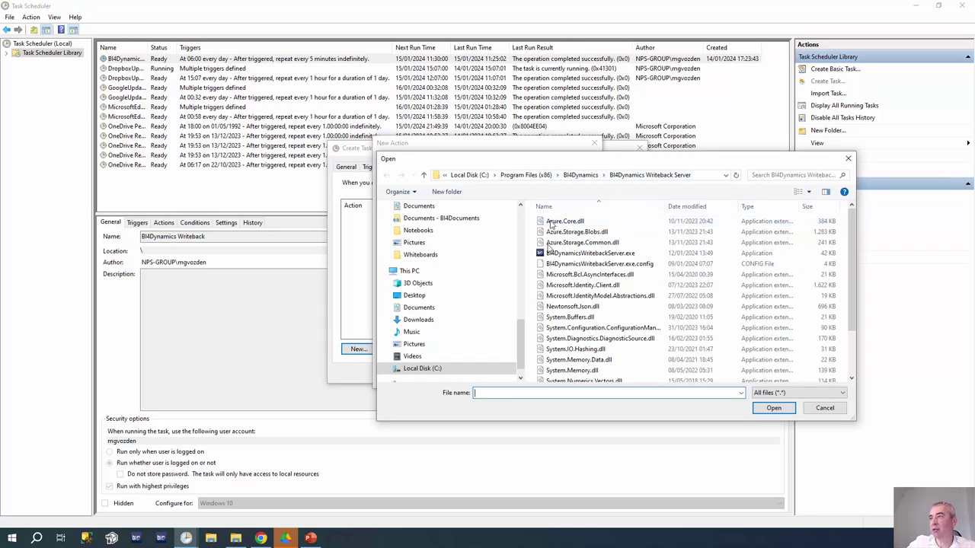
pyautogui.click(583, 253)
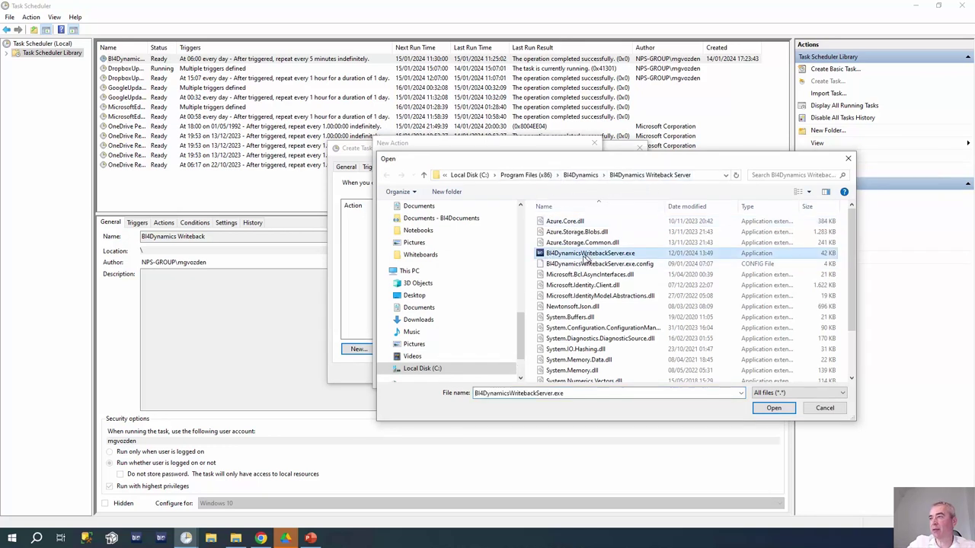
pyautogui.click(772, 409)
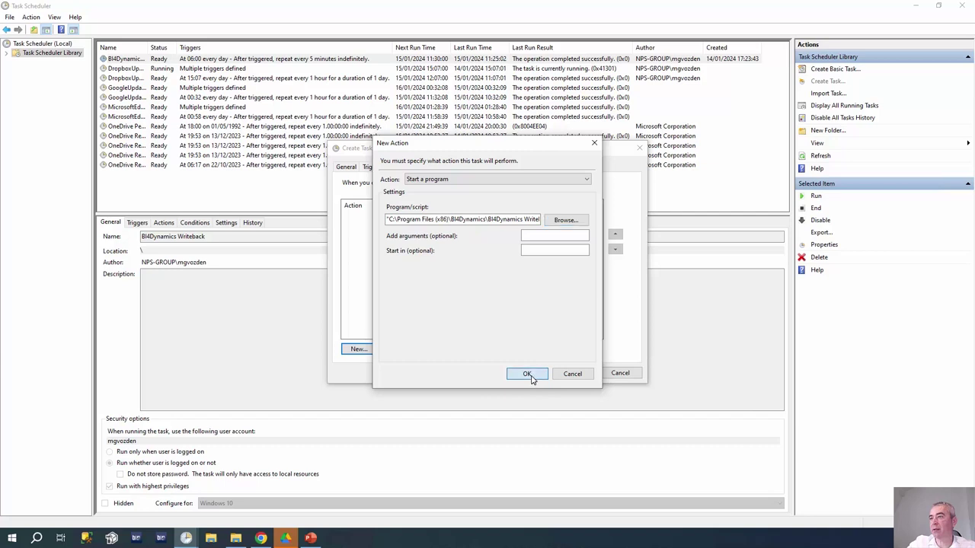
pyautogui.click(528, 375)
# - Save the new task, entering the account password to confirm
pyautogui.click(571, 373)
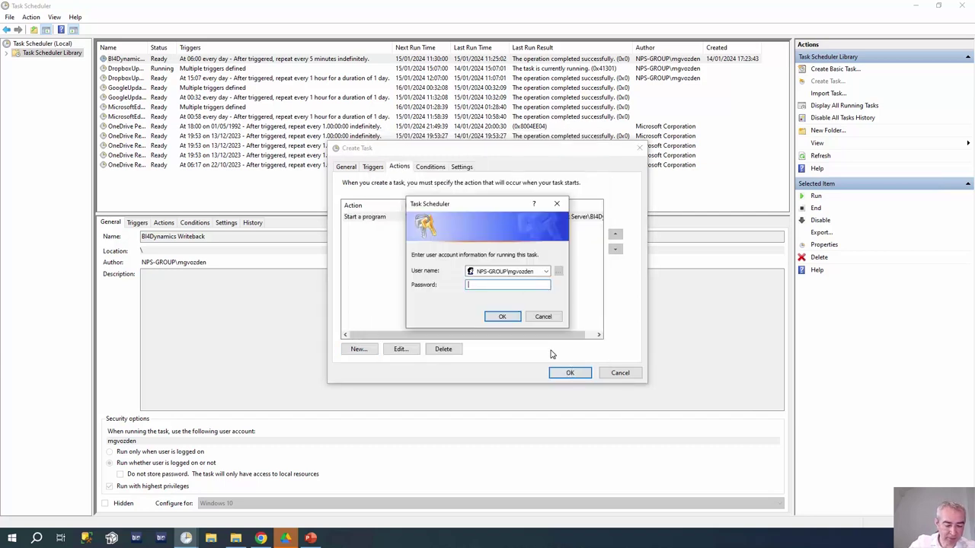
pyautogui.write('••••••••••')
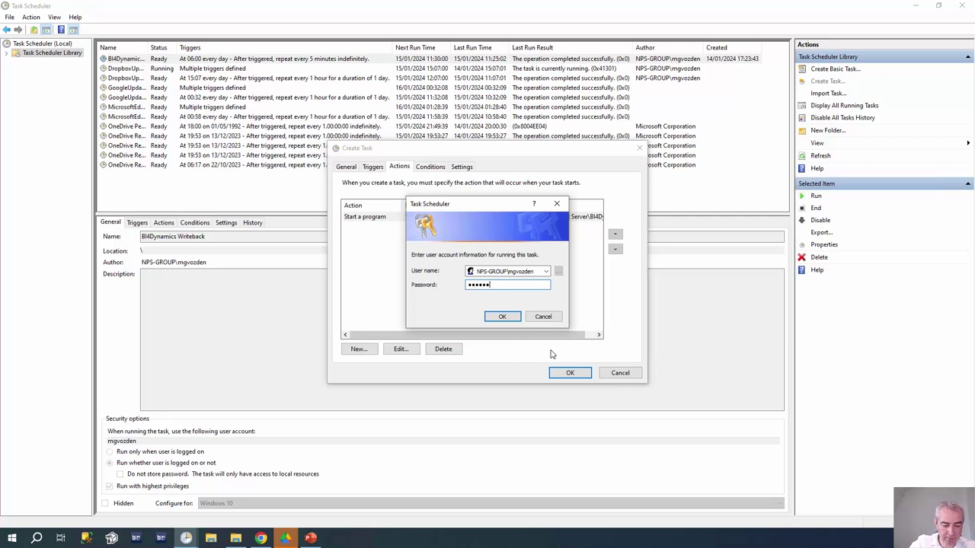
pyautogui.click(501, 316)
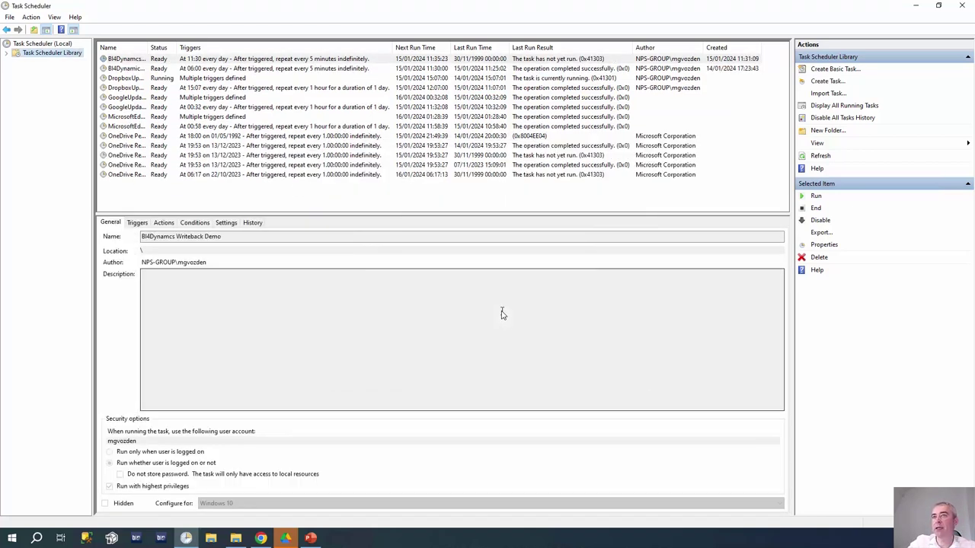
# - Open the BI4Dynamics Writeback task's History and inspect the 11:25:03 and 11:20:03 Task completed events
pyautogui.moveTo(149, 46); pyautogui.dragTo(221, 46)
pyautogui.click(162, 70)
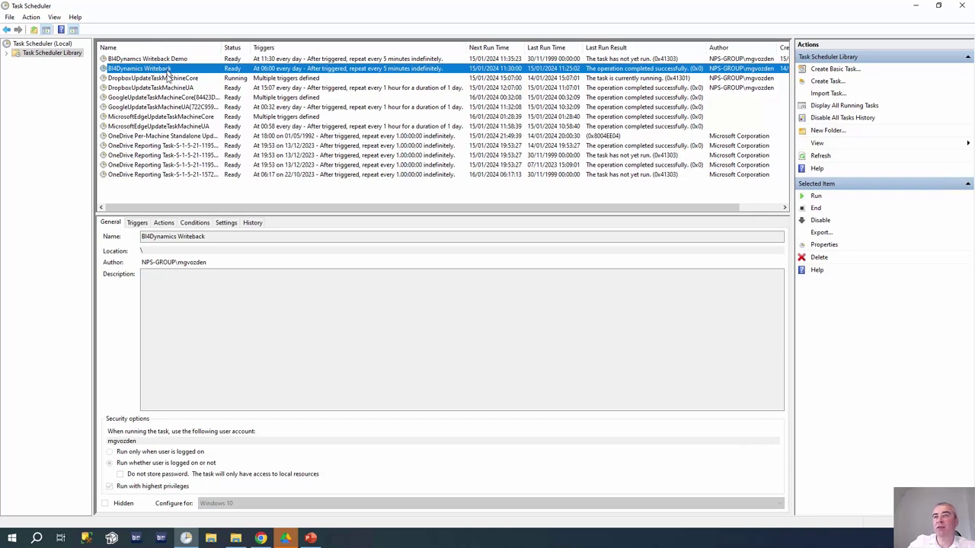
pyautogui.click(253, 223)
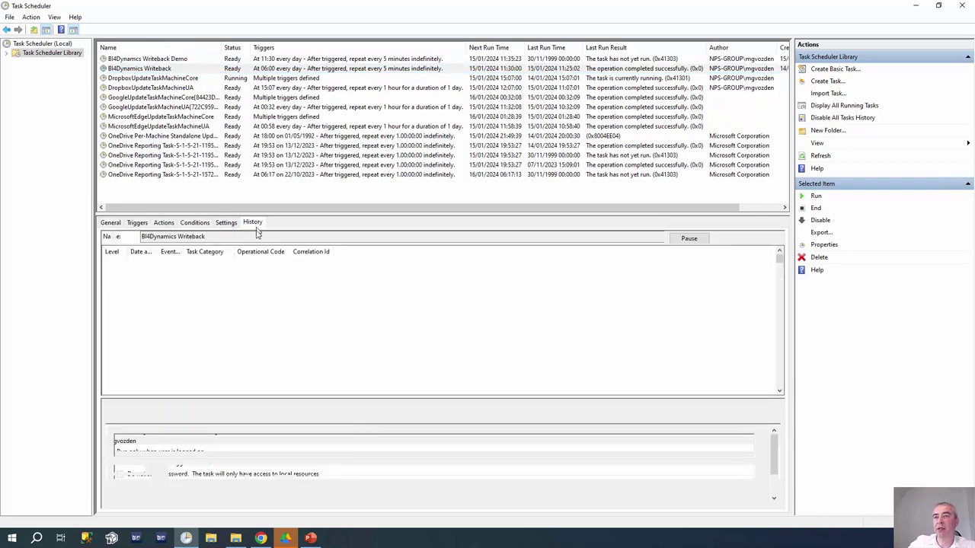
pyautogui.moveTo(156, 251); pyautogui.dragTo(228, 252)
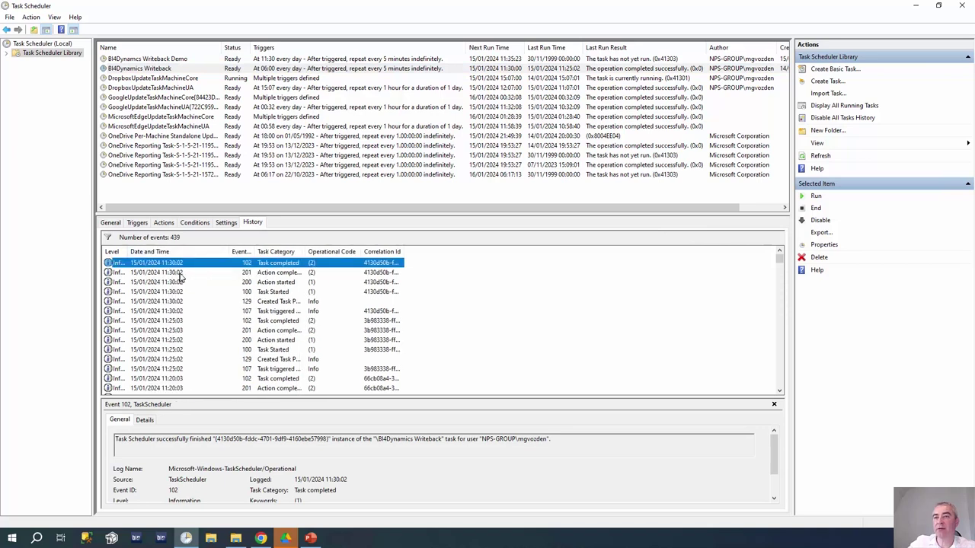
pyautogui.click(176, 321)
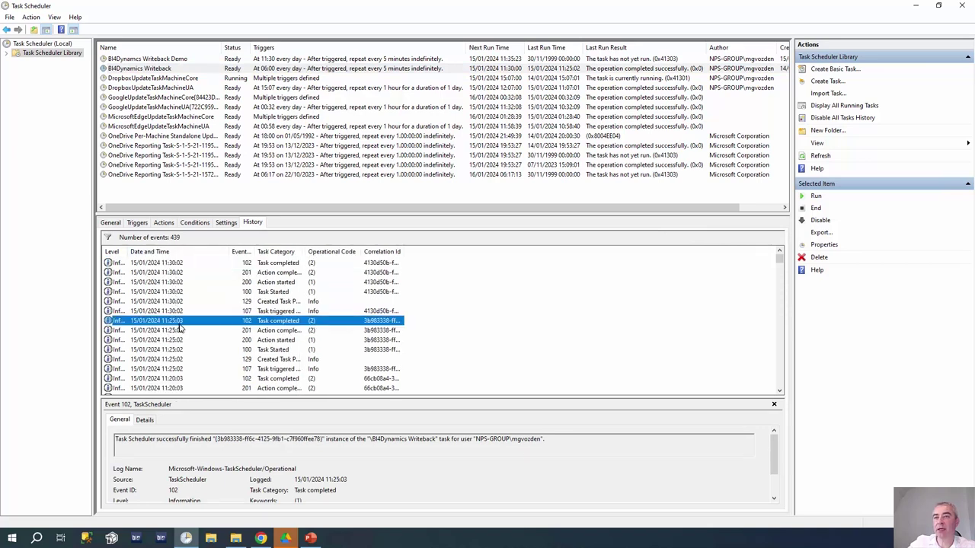
pyautogui.click(180, 378)
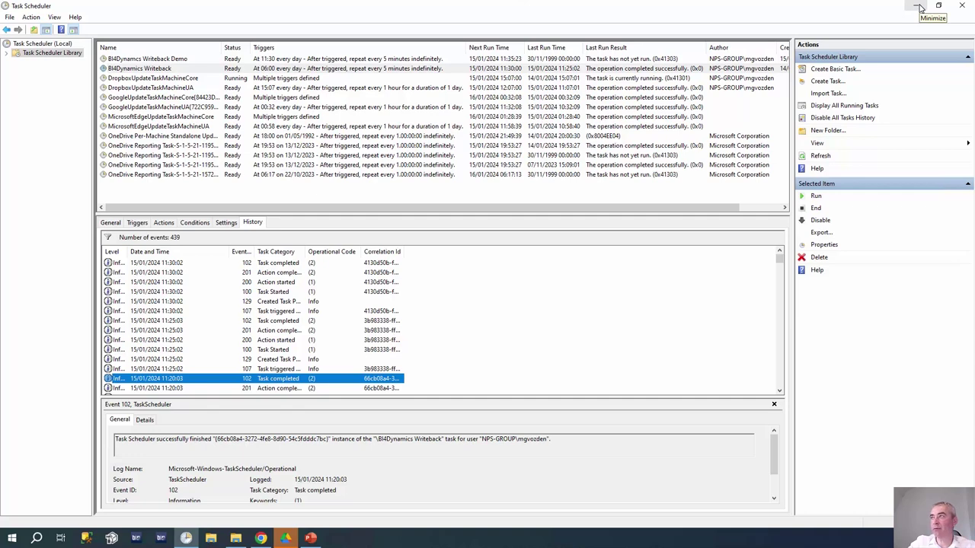
# - Navigate from BI4Dynamics AX through BI4Dynamics D365 Writeback and 0 Setup into the Writeback folder
pyautogui.click(235, 538)
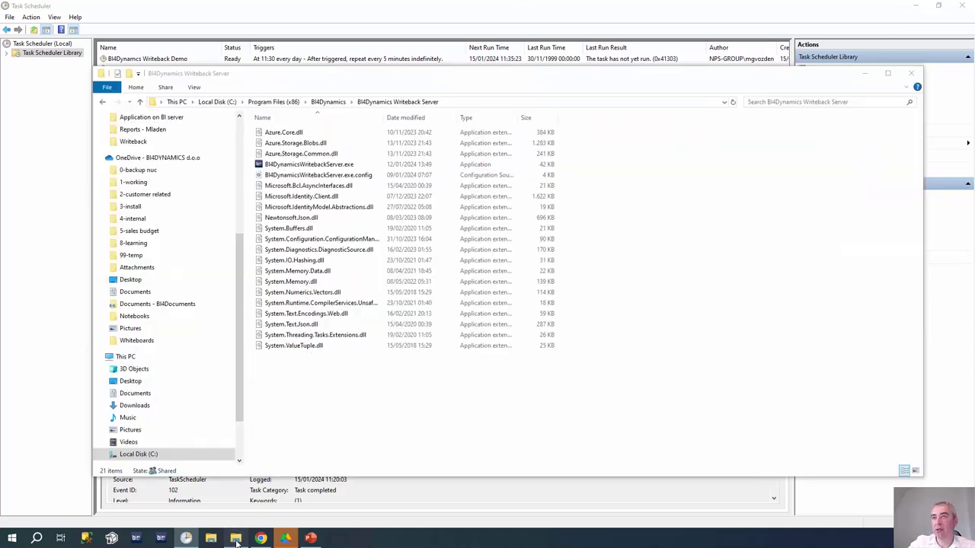
pyautogui.click(159, 237)
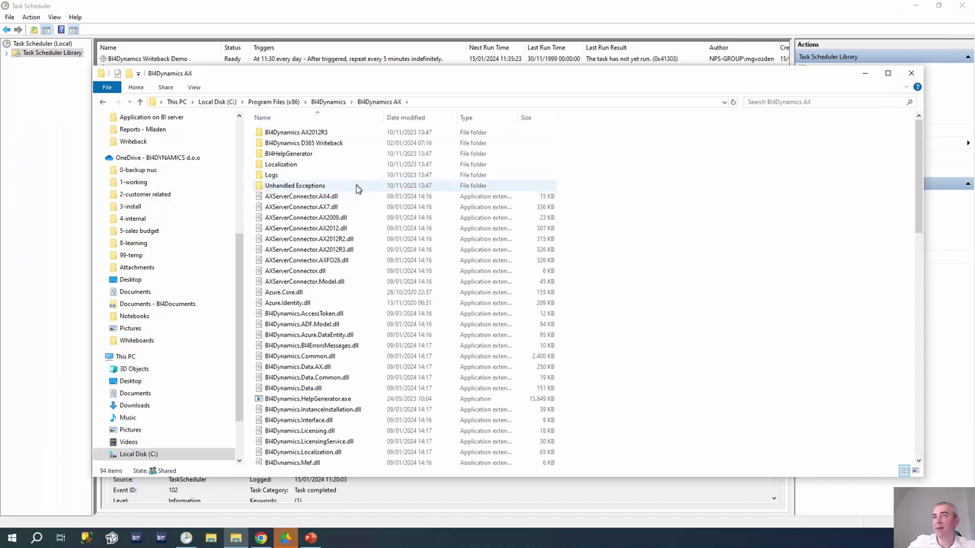
pyautogui.doubleClick(317, 143)
pyautogui.click(287, 132)
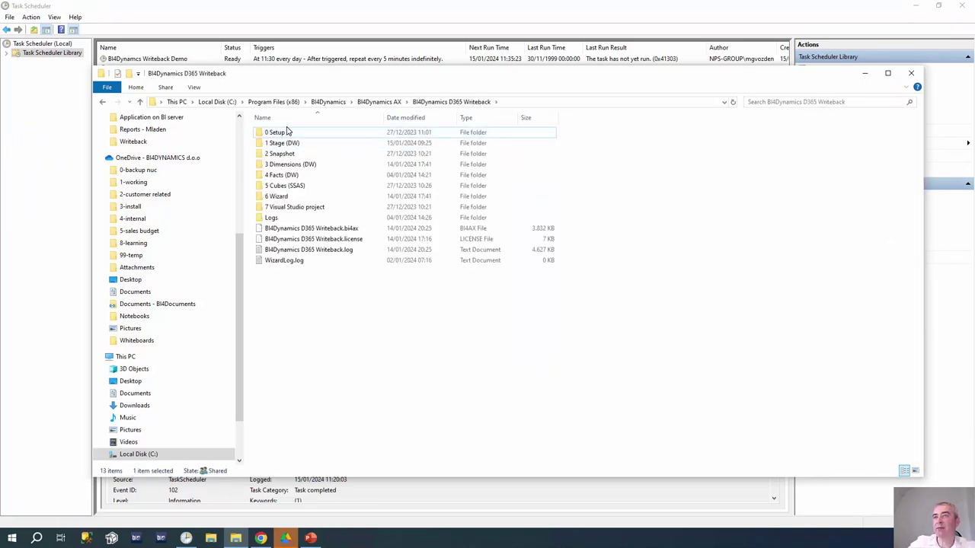
pyautogui.doubleClick(310, 133)
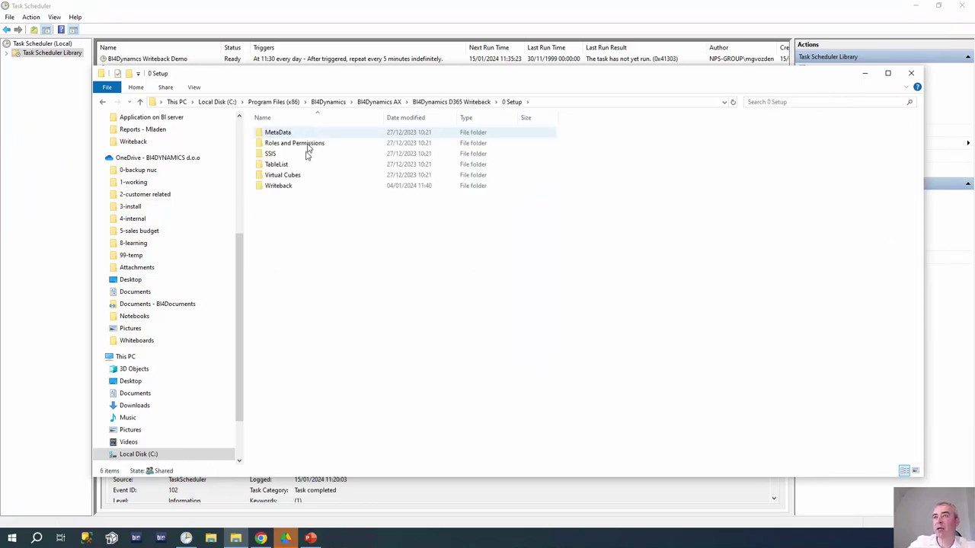
pyautogui.doubleClick(302, 186)
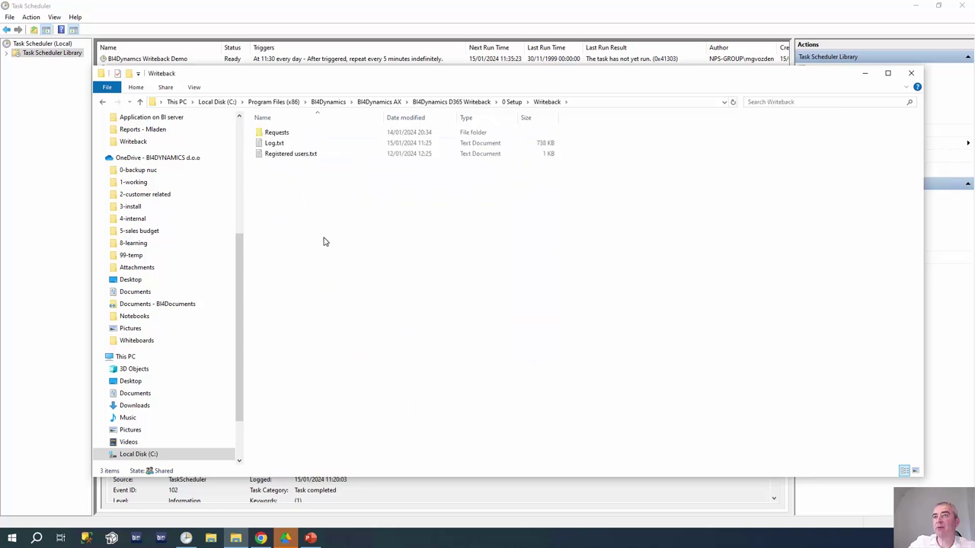
# - Open Registered users.txt with Edit with Notepad++
pyautogui.click(302, 157)
pyautogui.rightClick(299, 159)
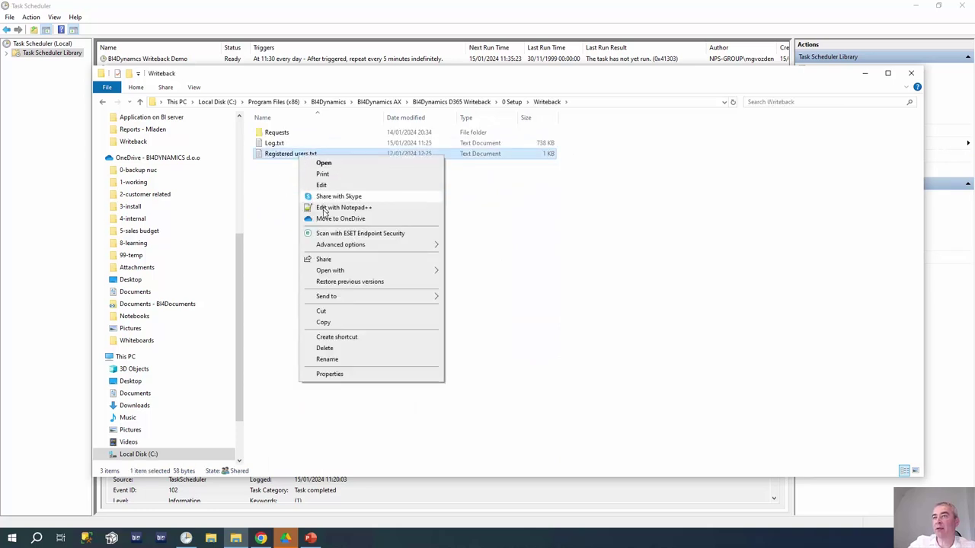
pyautogui.click(328, 208)
# - Zoom in to read the three registered user lines, then close Registered users.txt
pyautogui.scroll(5, 242, 196)
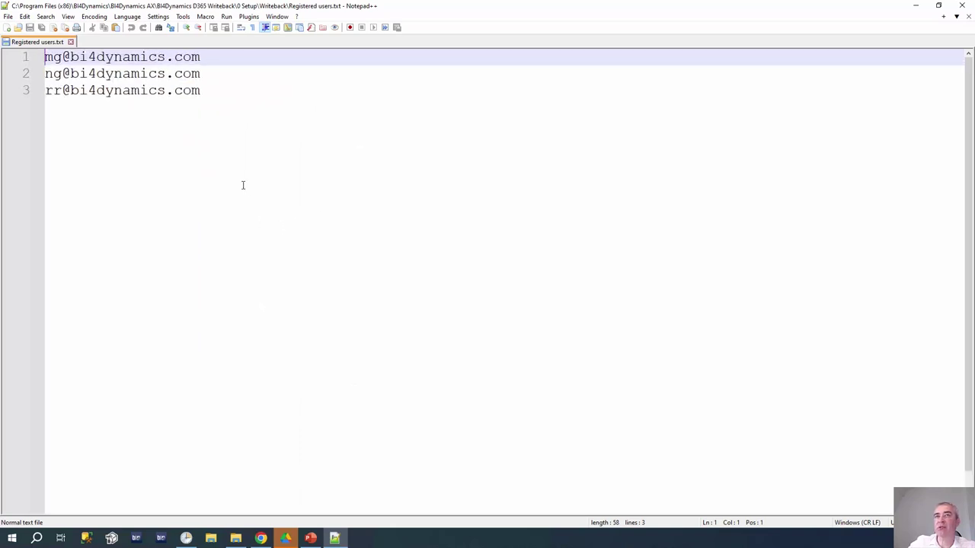
pyautogui.click(270, 117)
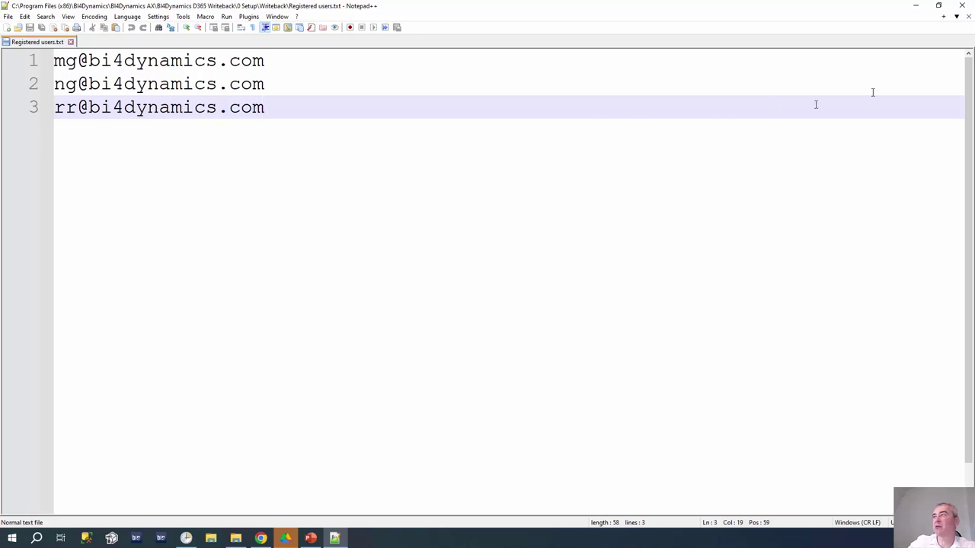
pyautogui.click(968, 16)
# - Open Log.txt from the Writeback folder in Notepad++, shrink the text and jump to its end
pyautogui.hotkey('alt', 'Tab')
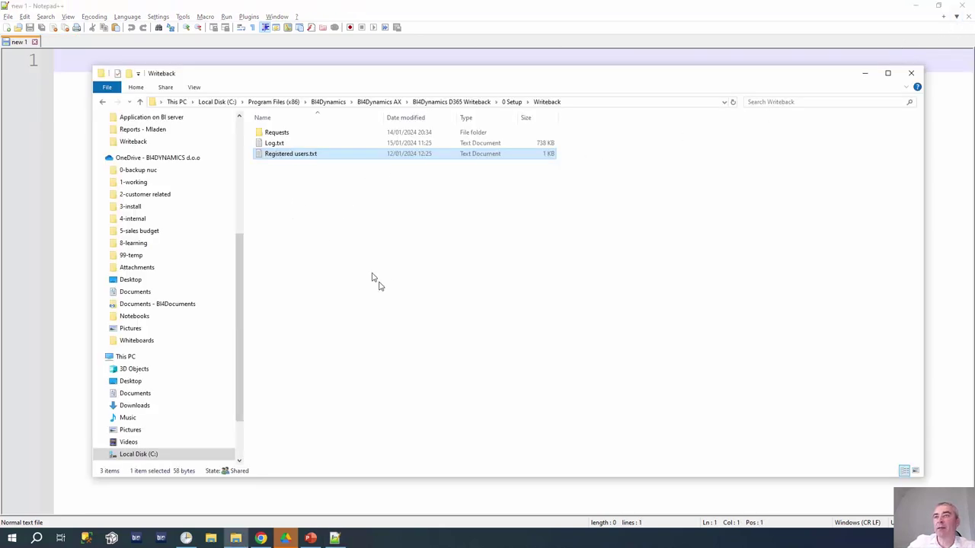
pyautogui.rightClick(288, 144)
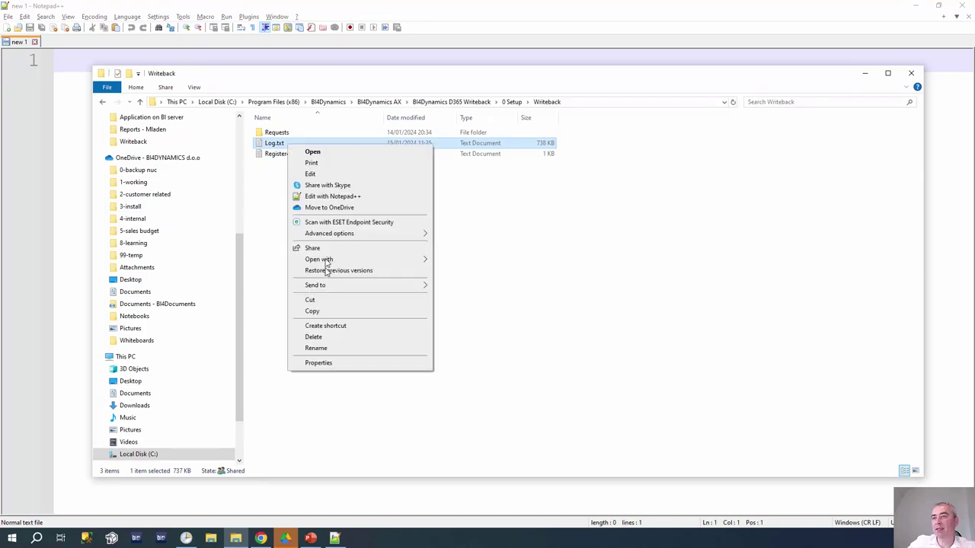
pyautogui.click(339, 196)
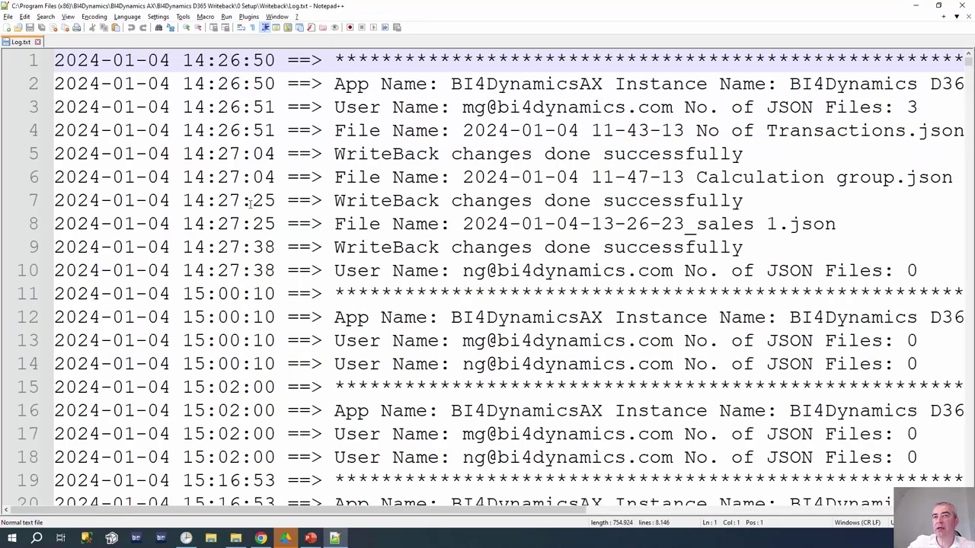
pyautogui.hotkey('ctrl', '-')
pyautogui.hotkey('ctrl', '-')
pyautogui.hotkey('ctrl', 'End')
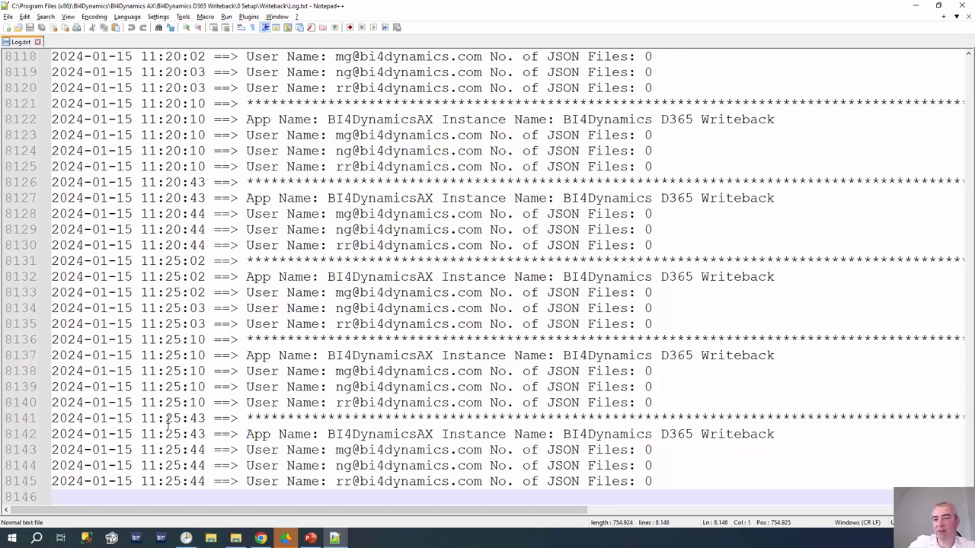
# - Highlight the latest user entries on lines 8143 and 8145, then scroll back up the log
pyautogui.moveTo(661, 450); pyautogui.dragTo(391, 465)
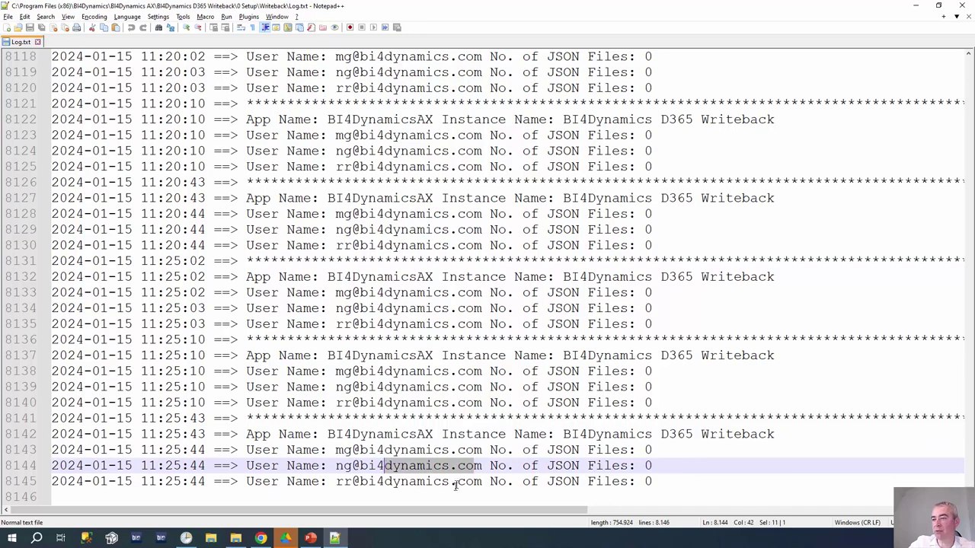
pyautogui.moveTo(450, 481); pyautogui.dragTo(400, 481)
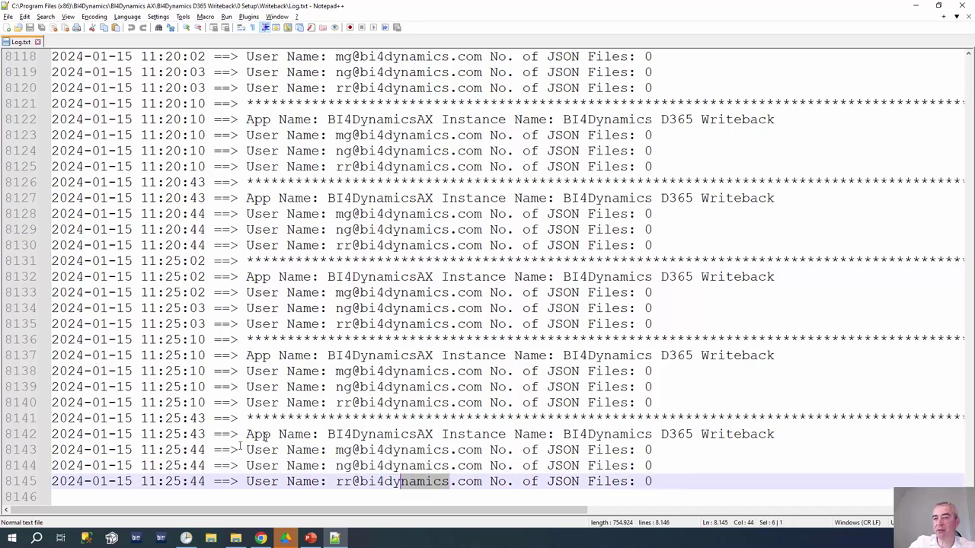
pyautogui.scroll(15, 277, 427)
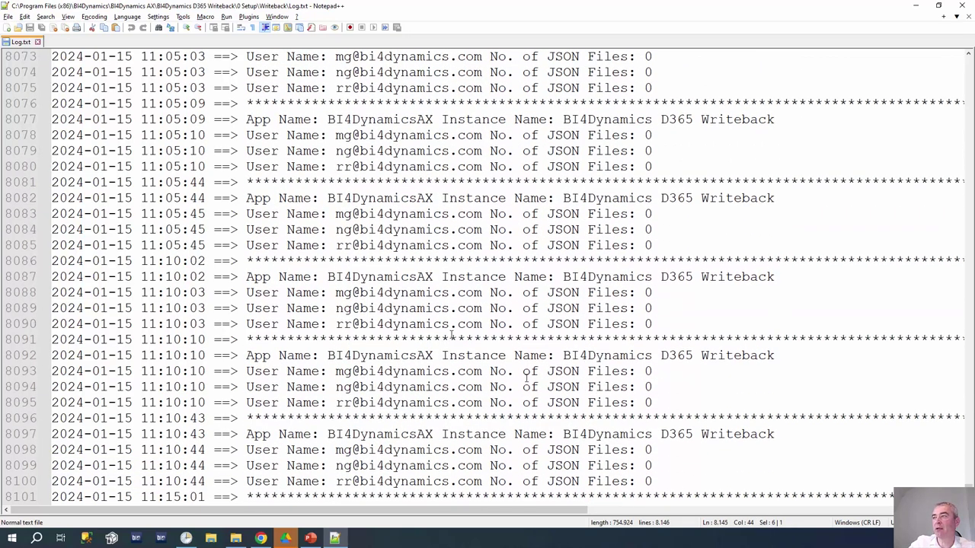
pyautogui.moveTo(967, 491)
pyautogui.mouseDown()
pyautogui.moveTo(967, 461)
pyautogui.moveTo(967, 473)
pyautogui.mouseUp()
# - Highlight the 20:12 run's two processed JSON files on lines 7740–7744, then minimize Notepad++
pyautogui.moveTo(661, 325); pyautogui.dragTo(653, 229)
pyautogui.click(420, 243)
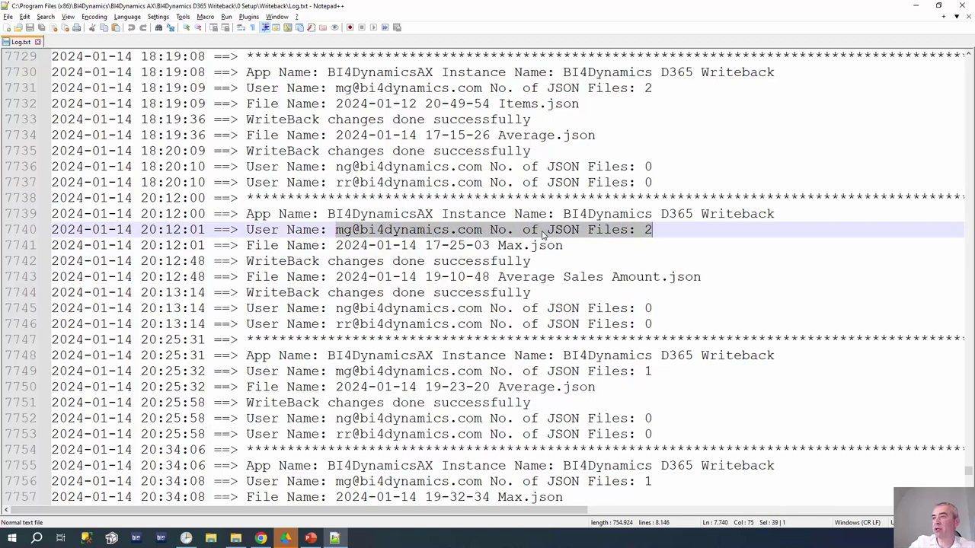
pyautogui.click(635, 230)
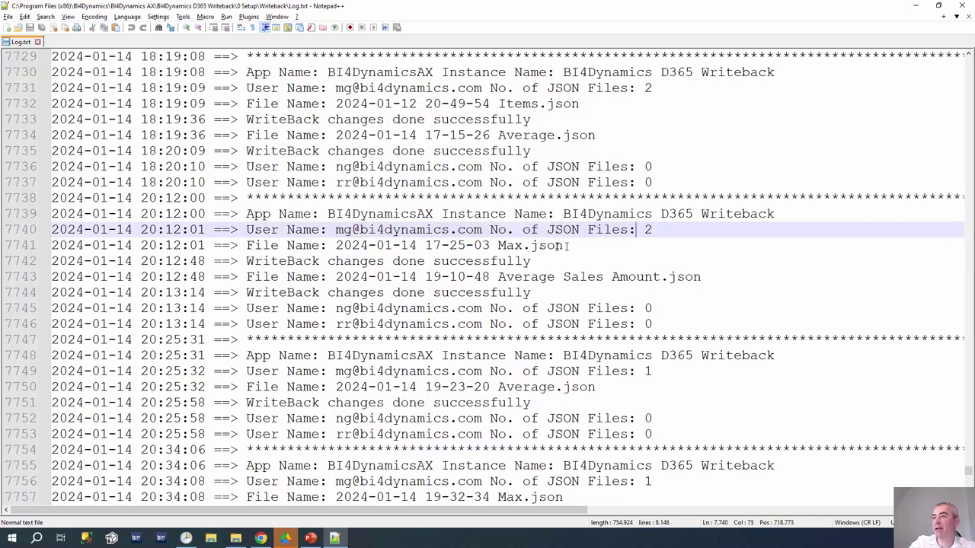
pyautogui.moveTo(499, 246); pyautogui.dragTo(506, 245)
pyautogui.moveTo(536, 293); pyautogui.dragTo(473, 230)
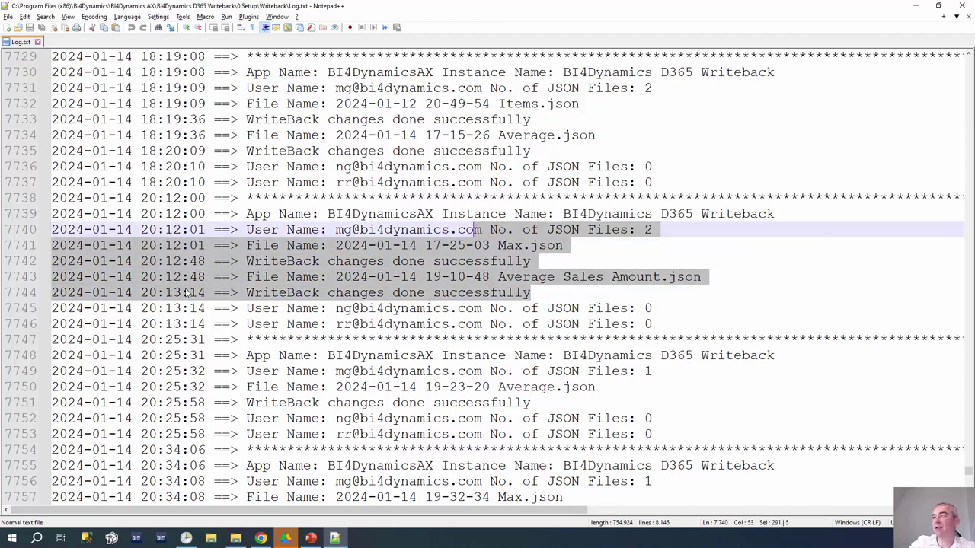
pyautogui.click(916, 8)
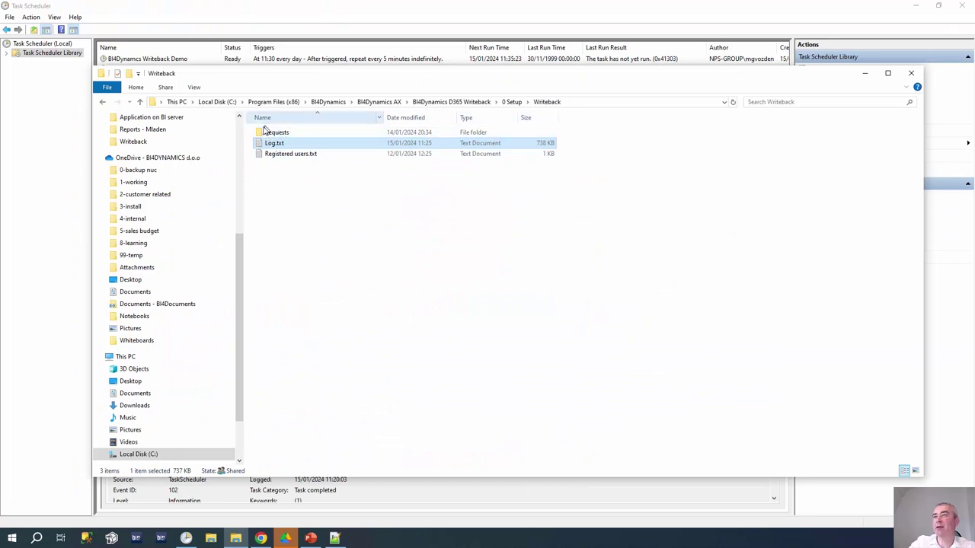
pyautogui.click(278, 134)
pyautogui.doubleClick(278, 134)
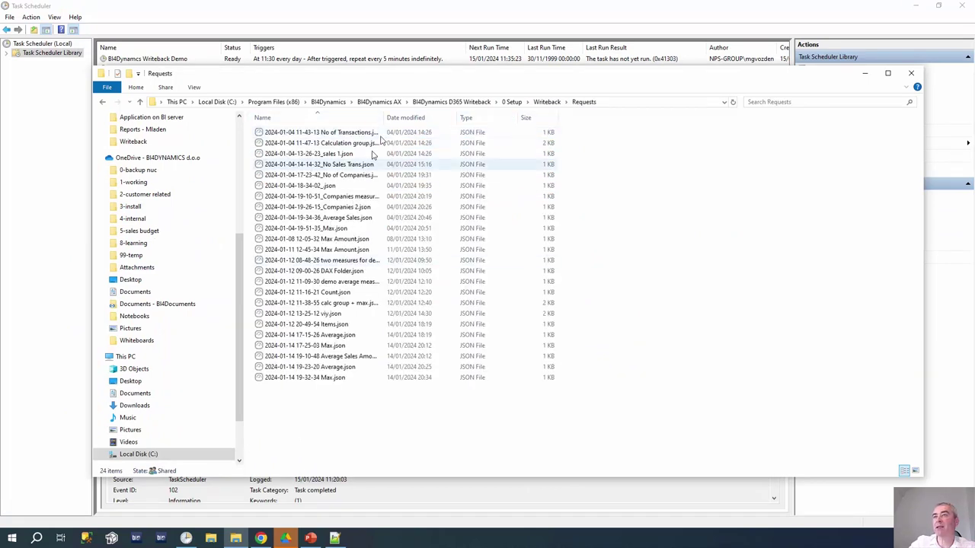
pyautogui.moveTo(382, 117); pyautogui.dragTo(454, 117)
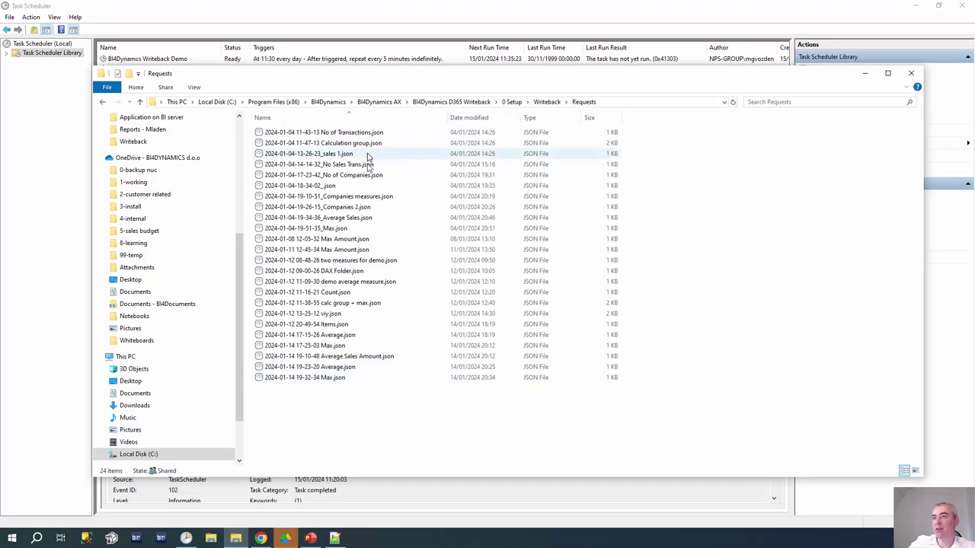
pyautogui.click(332, 377)
pyautogui.rightClick(332, 377)
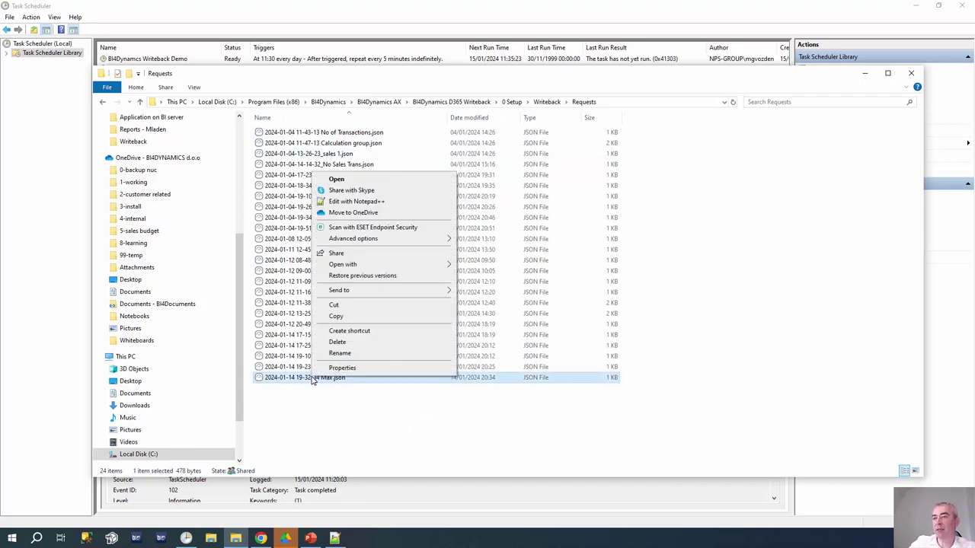
pyautogui.click(369, 201)
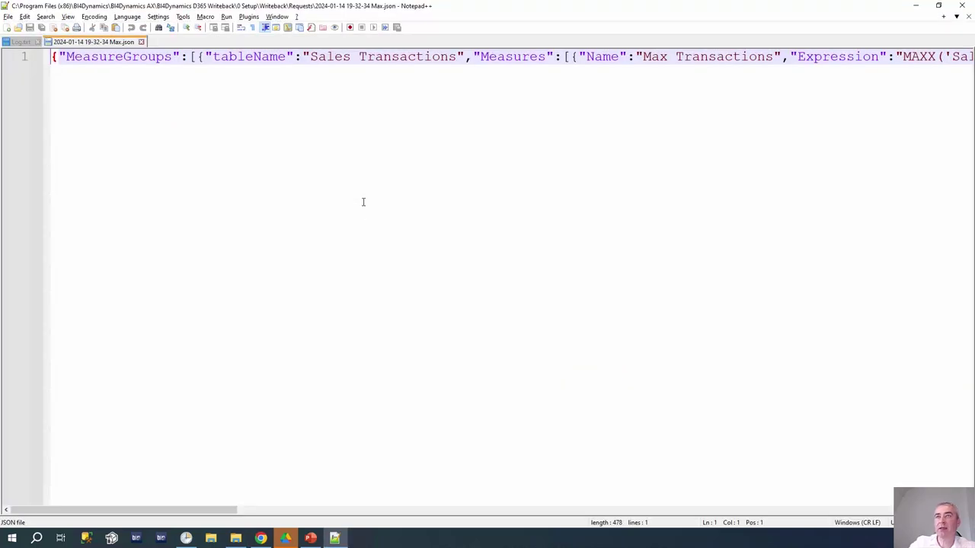
# - Select the whole one-line Max.json request, then bring the browser window forward
pyautogui.press('End')
pyautogui.hotkey('ctrl', 'a')
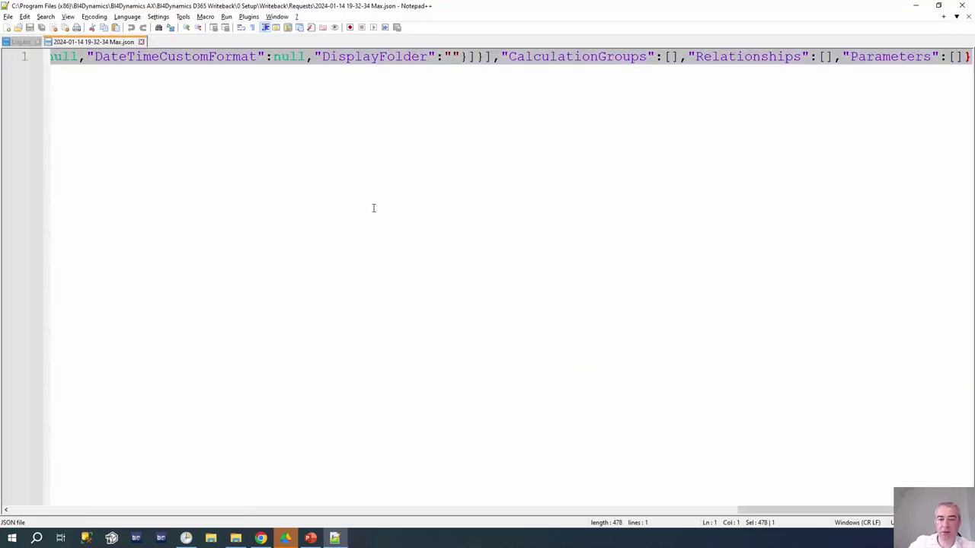
pyautogui.click(260, 538)
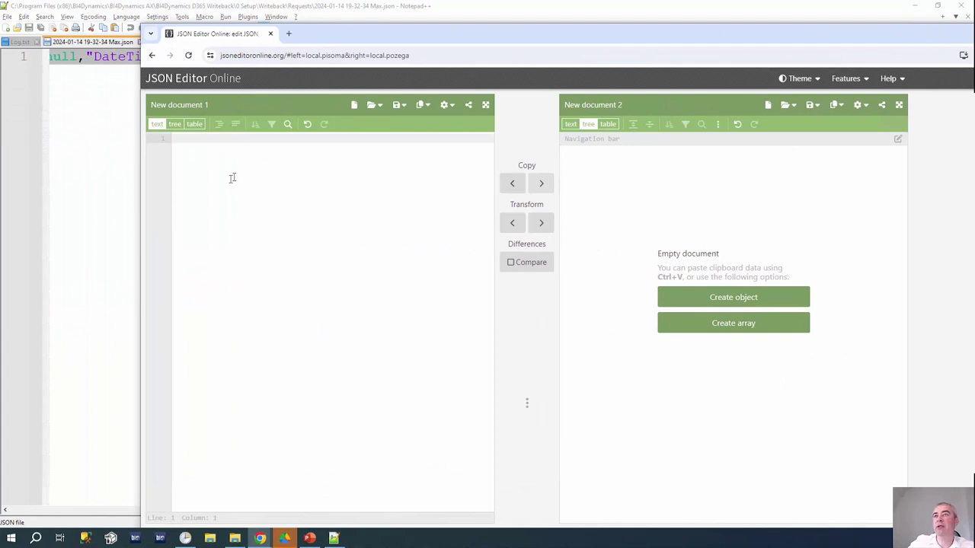
# - Paste the Max.json request into the left editor and copy it into the right document as a tree
pyautogui.write('{"MeasureGroups":[{"tableName":"Sales Transactions","Measures":[{"Name":"Max Transactions","Expression":"MAXX(\'Sales Transactions\', [Net Sales])","Datatype":"Double","ErrorMessage":"","Description":"","IsCalculatedColumn":null,"Hidden":false,"FormulaOverride":null,"FormatInformation":null,"FormatString":"","Format":null,"ThousandSeparator":null,"CurrencyFormat":null,"DateTimeCustomFormat":null,"DisplayFolder":""}]}],"CalculationGroups":[],"Relationships":[],"Parameters":[]}')
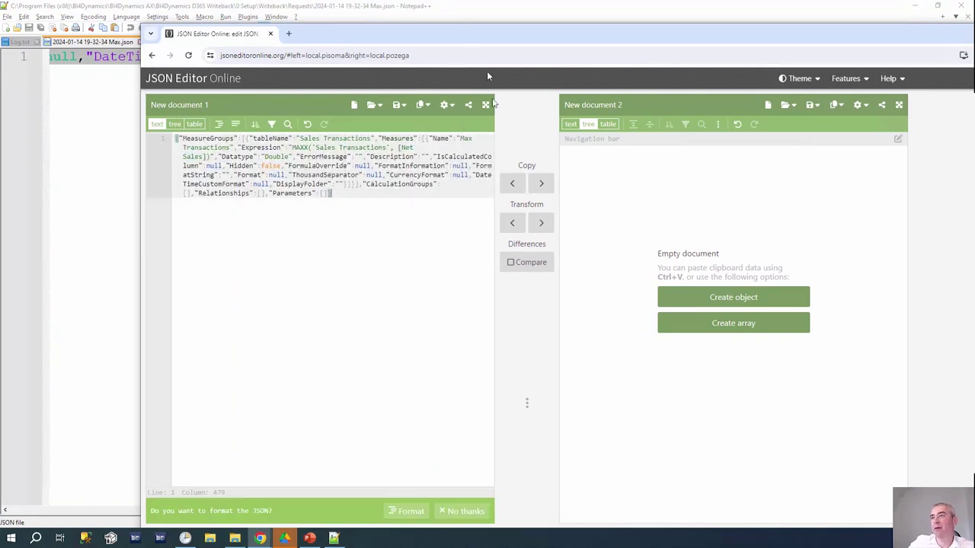
pyautogui.click(541, 182)
pyautogui.moveTo(529, 41); pyautogui.dragTo(367, 33)
# - Expand root, MeasureGroups, item 0, Measures and item 0 to reveal the Max Transactions fields
pyautogui.click(403, 144)
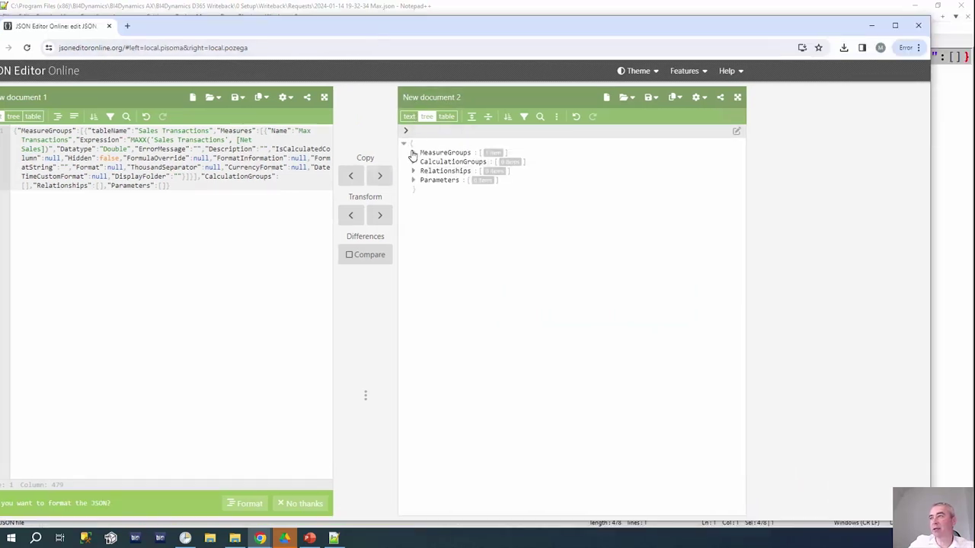
pyautogui.click(412, 153)
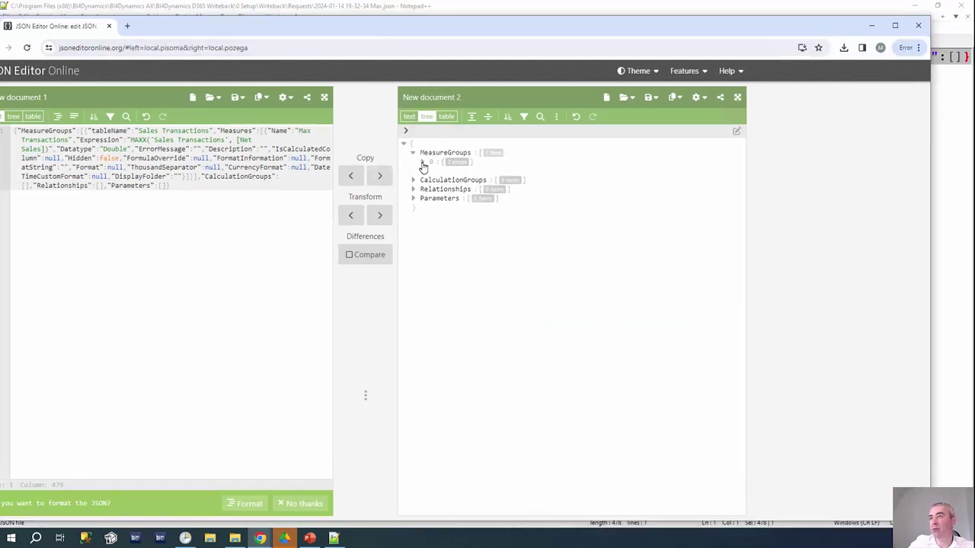
pyautogui.click(422, 162)
pyautogui.click(431, 181)
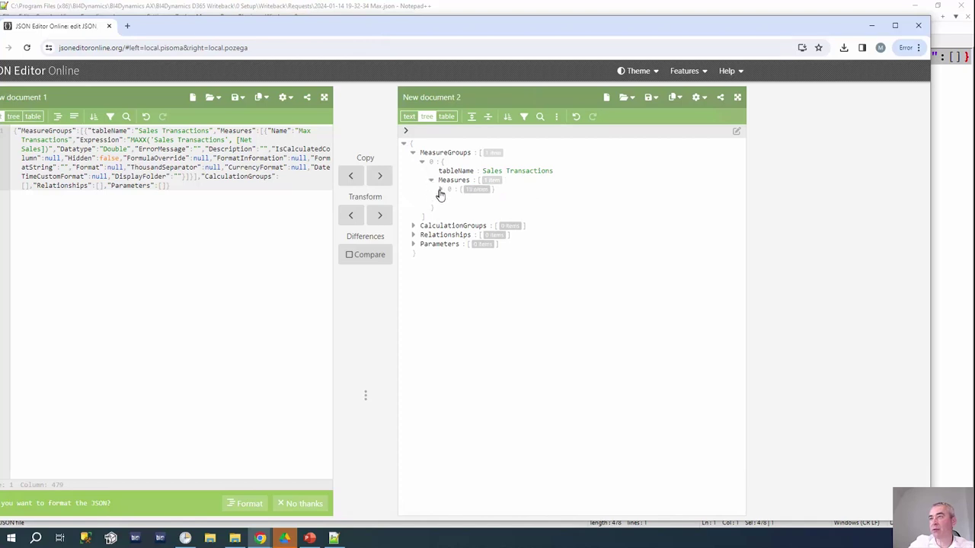
pyautogui.click(440, 190)
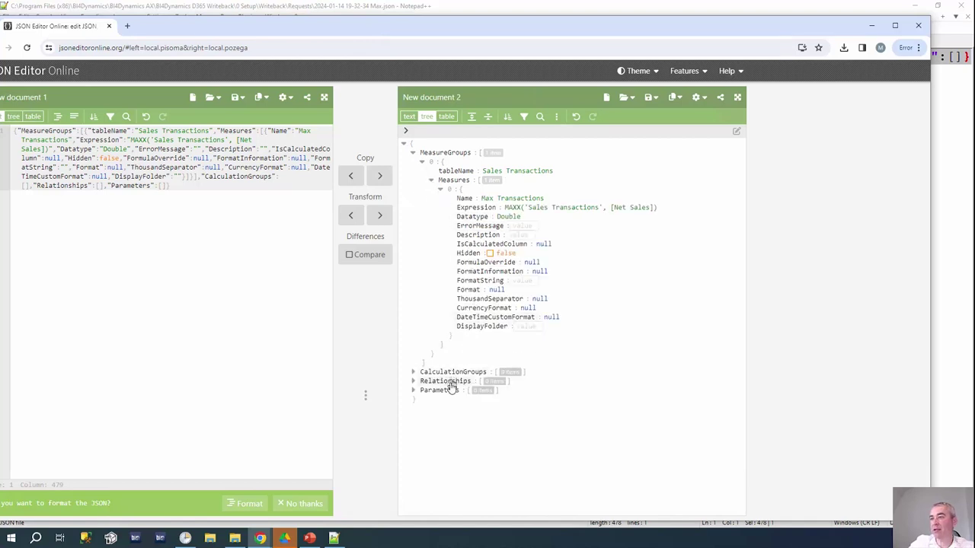